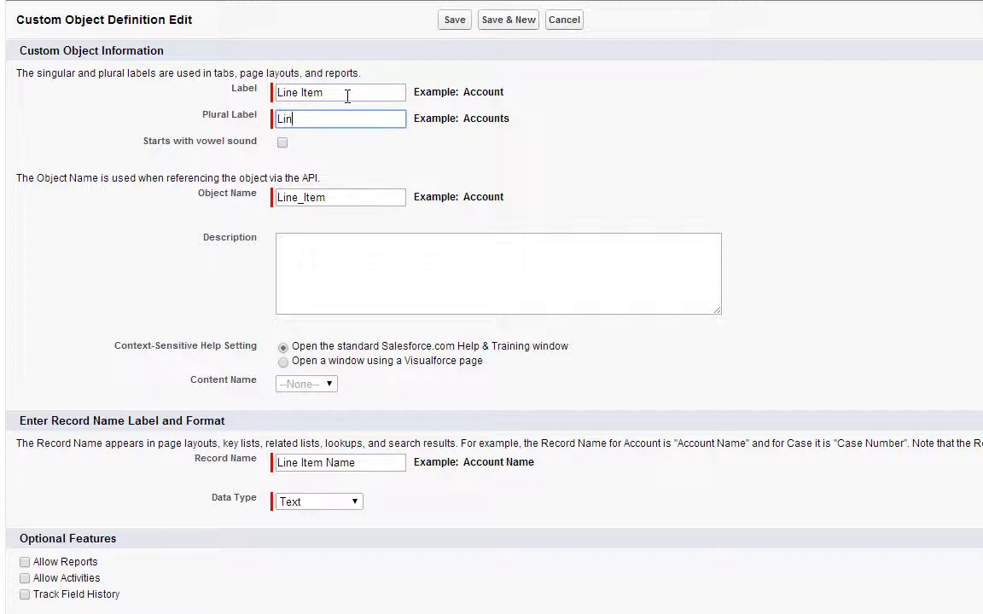
Set the custom object's plural label to Line Items and its record name to Line Item Number, with Text as data type
type("ms")
left_click(378, 459)
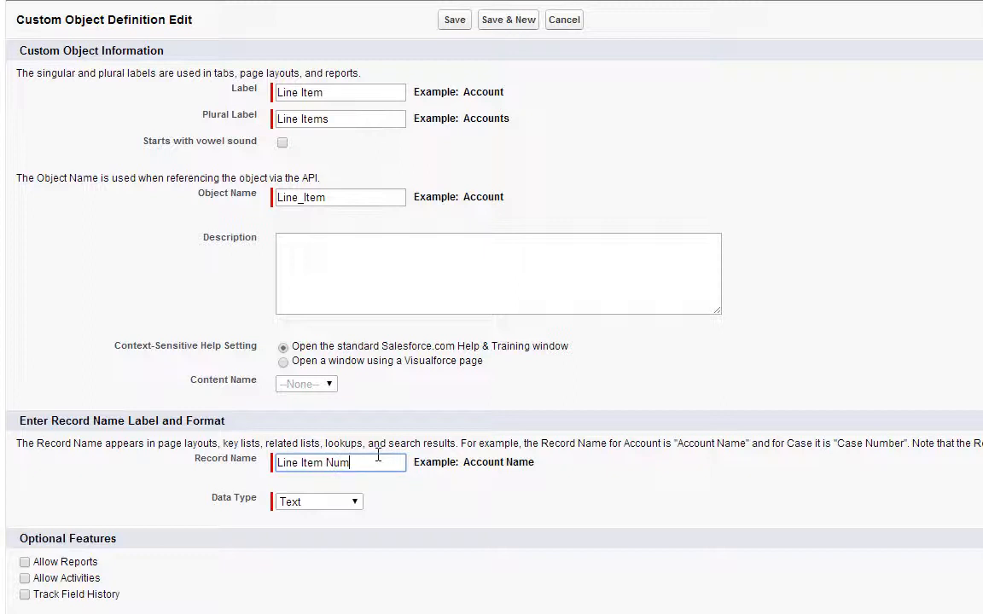
left_click(356, 505)
left_click(357, 507)
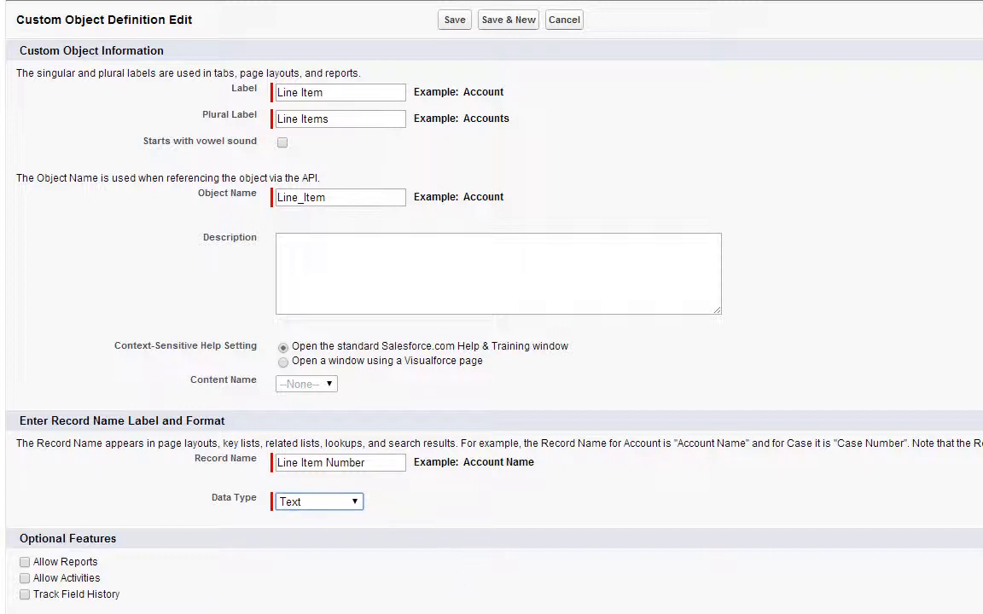
Allow reports on the Line Item object and save its definition
left_click(25, 561)
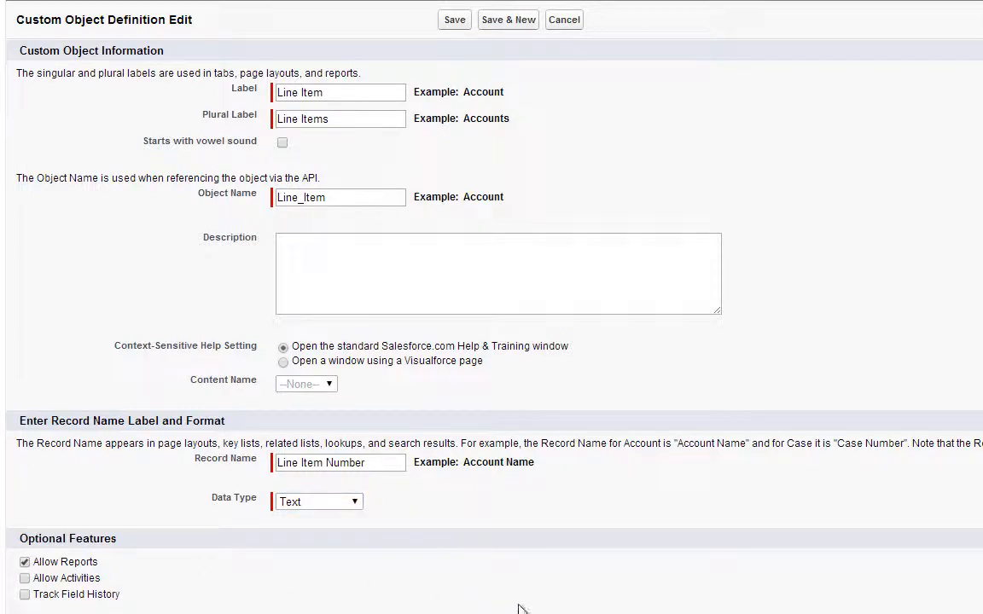
scroll(557, 555, "down", 3)
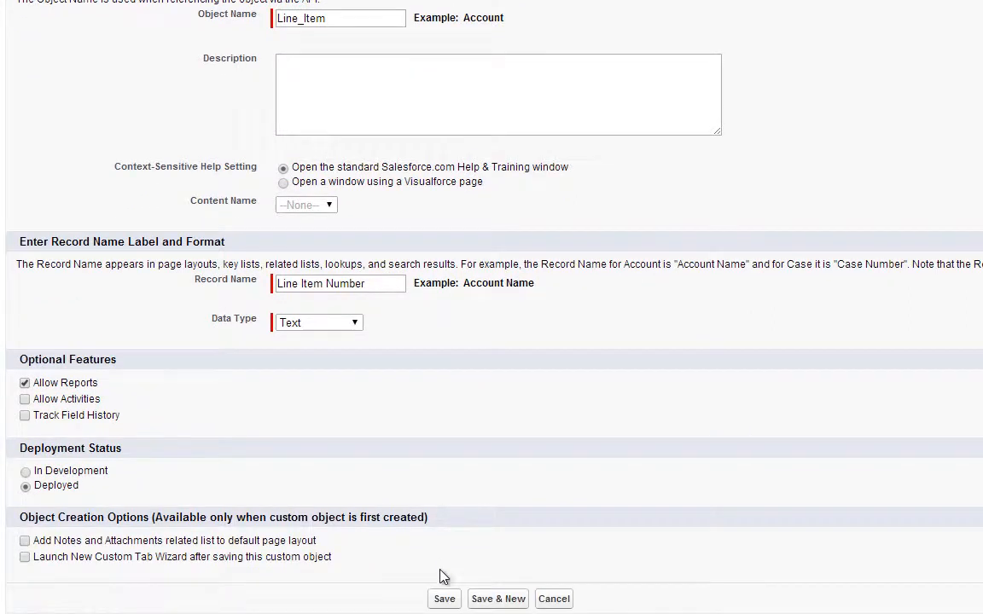
left_click(444, 600)
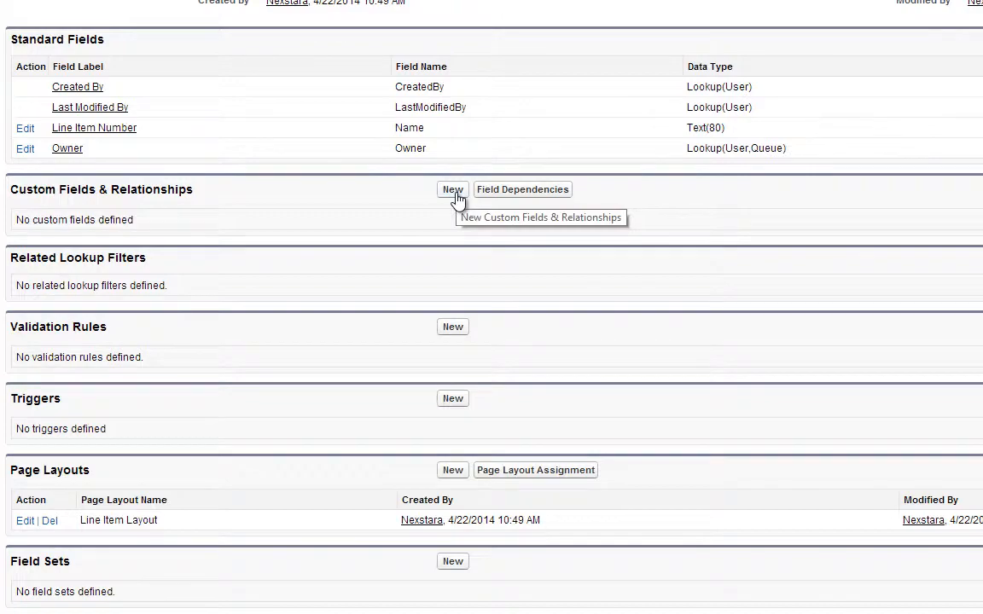
Add a custom Number field labelled Quantity to the Line Item object and make it always required
left_click(456, 196)
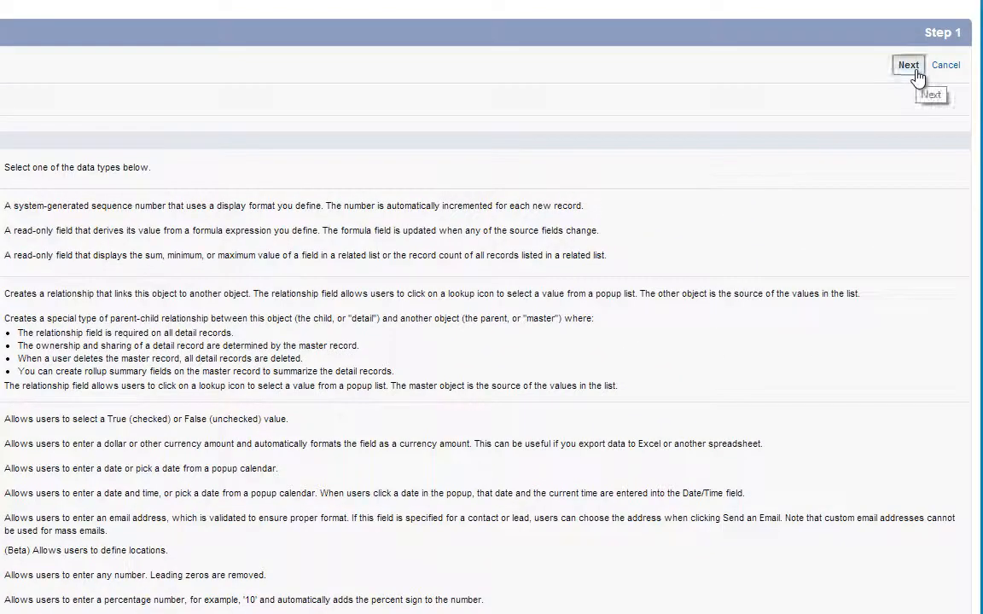
left_click(908, 66)
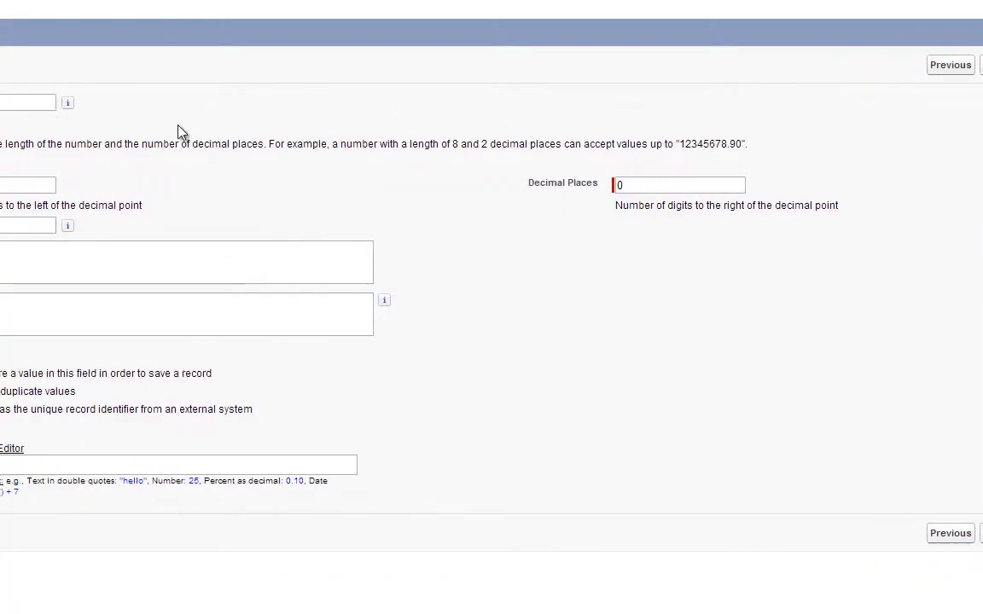
type("Q")
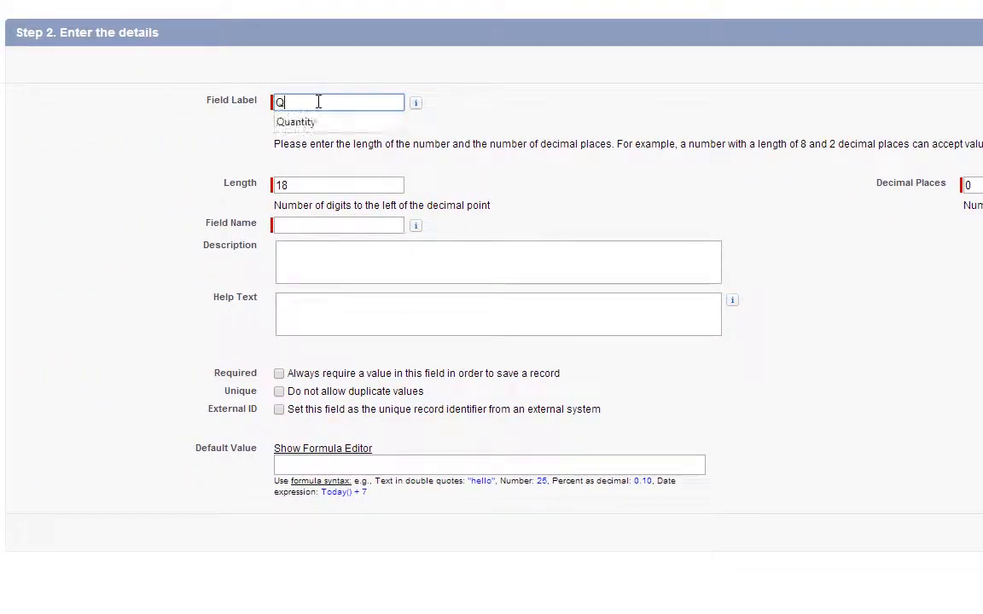
type("uantity")
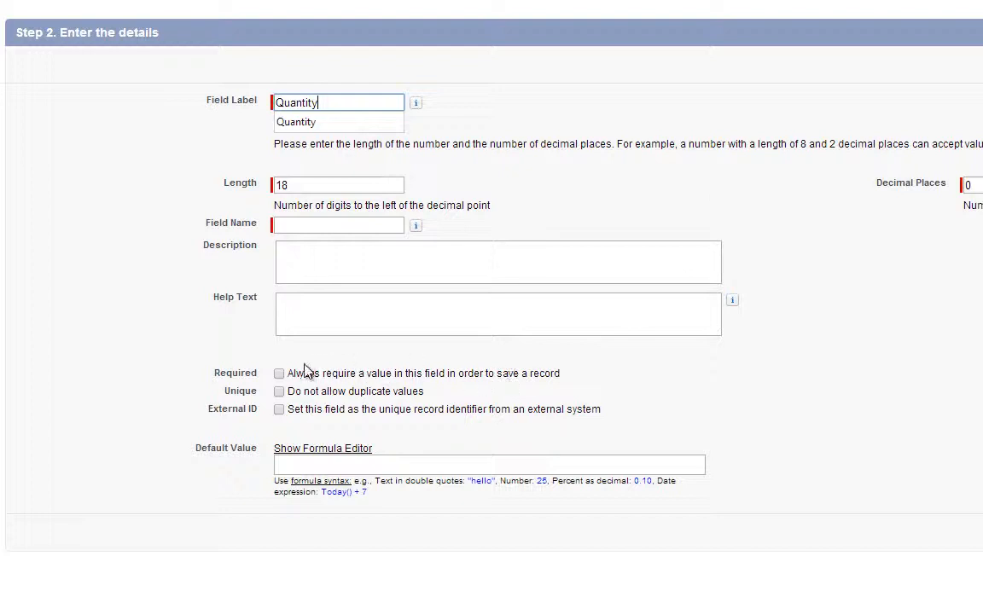
left_click(279, 375)
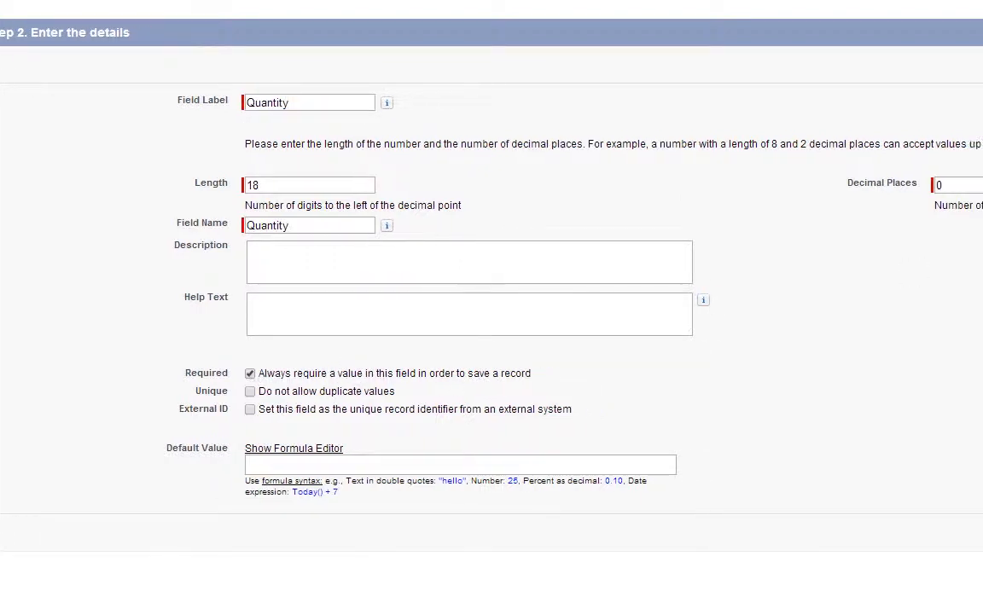
Accept the default field-level security and page layout for the Quantity field and save it
left_click(910, 66)
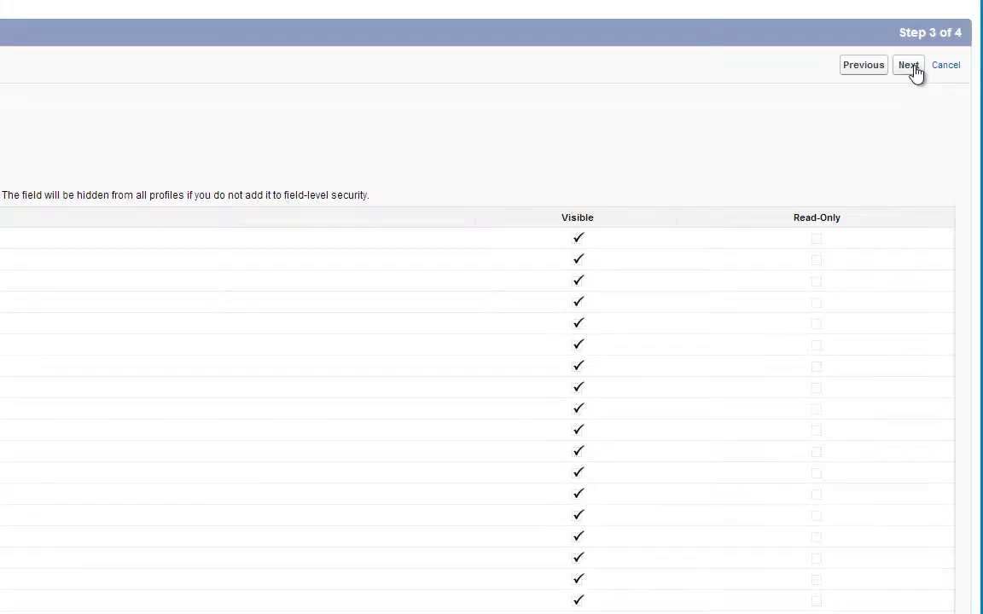
left_click(909, 67)
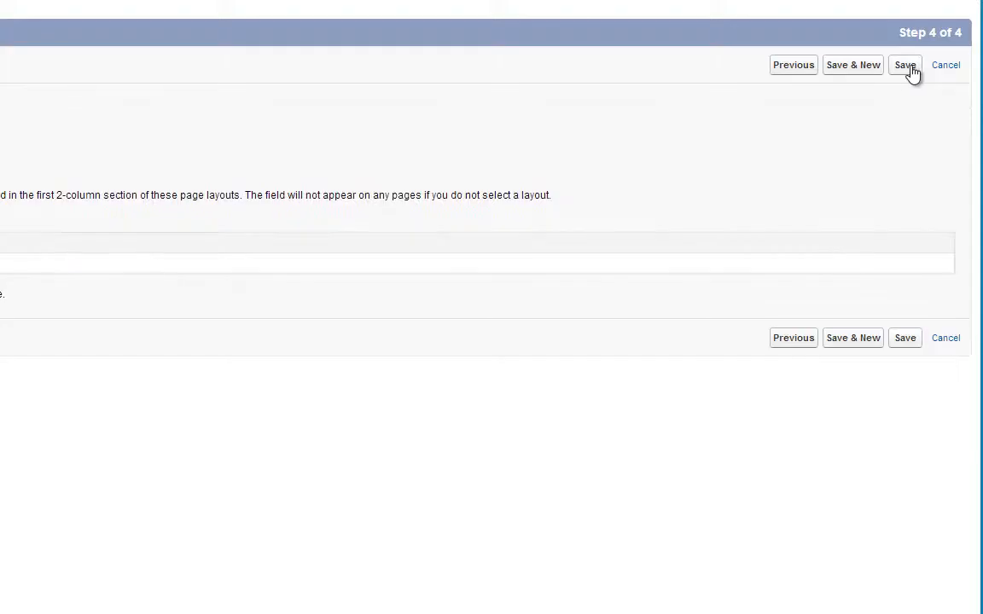
left_click(906, 66)
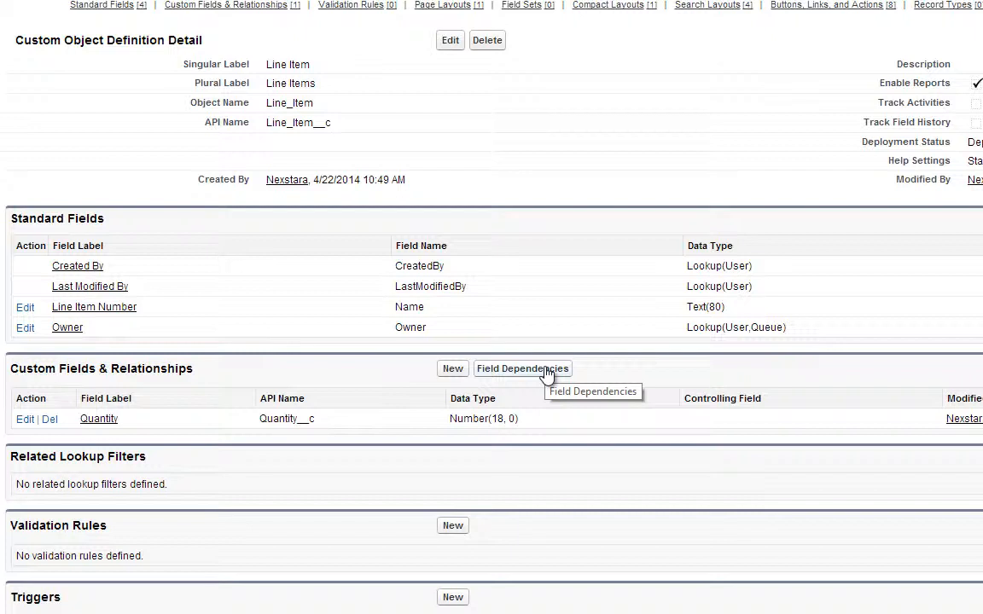
Start another custom field on Line Item as a Master-Detail Relationship related to the Invoice object
left_click(455, 369)
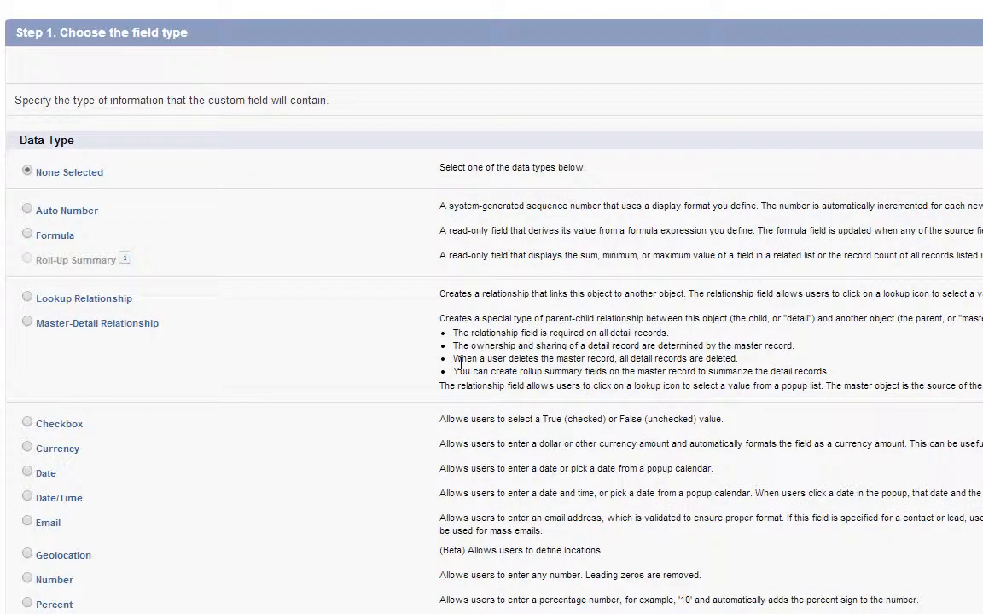
left_click(27, 322)
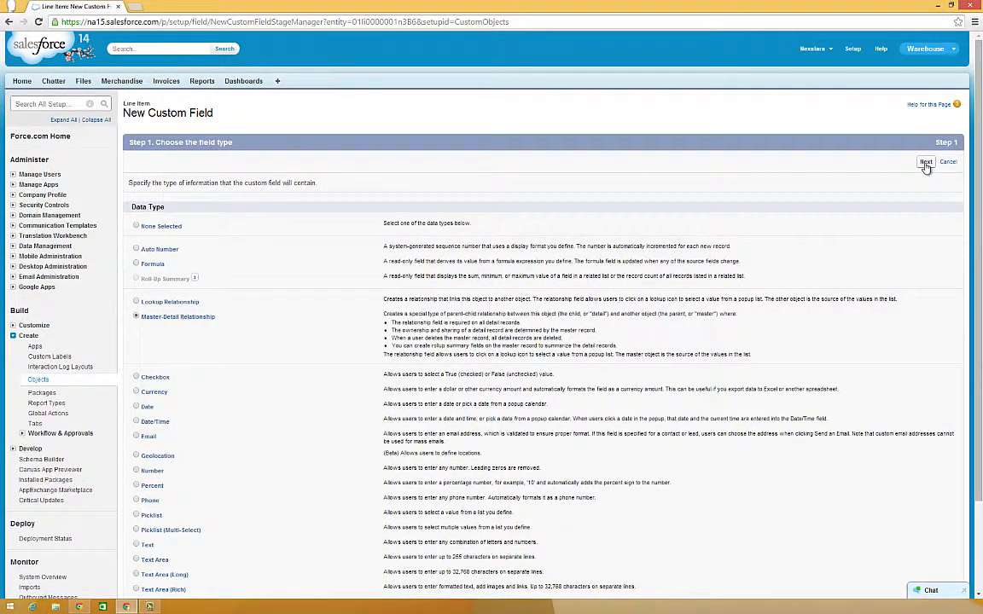
left_click(925, 163)
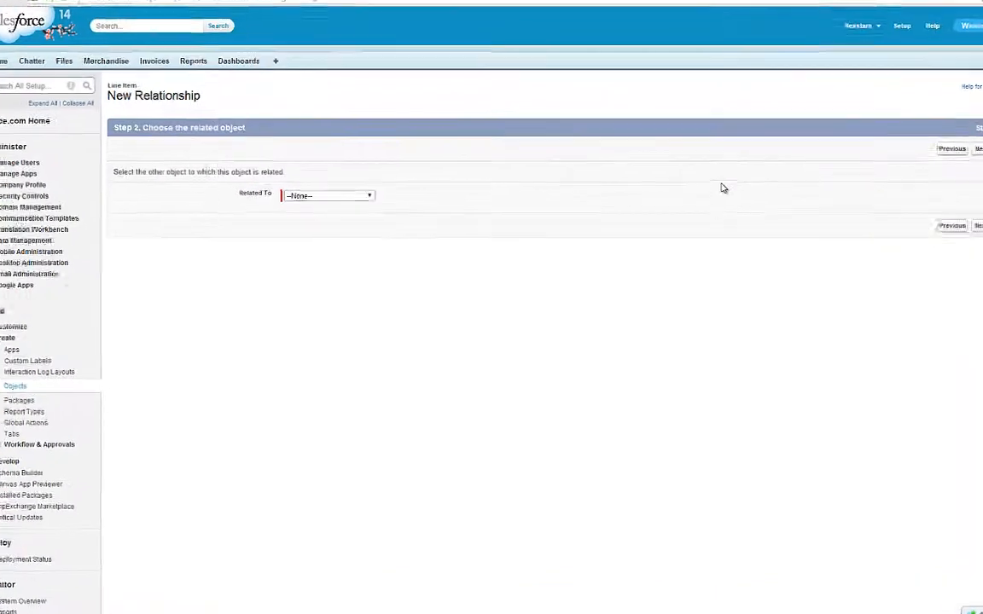
left_click(367, 162)
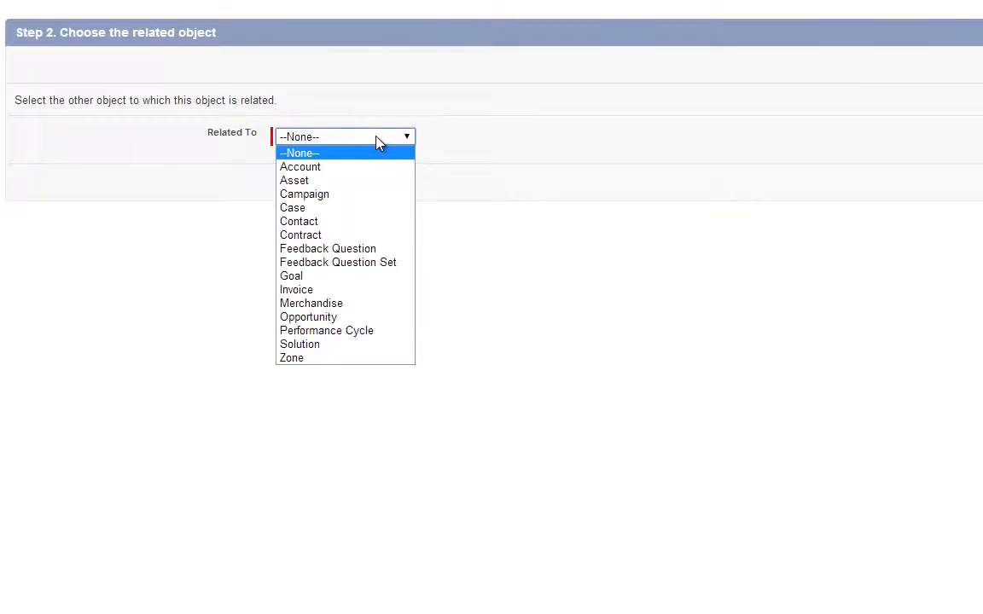
left_click(319, 290)
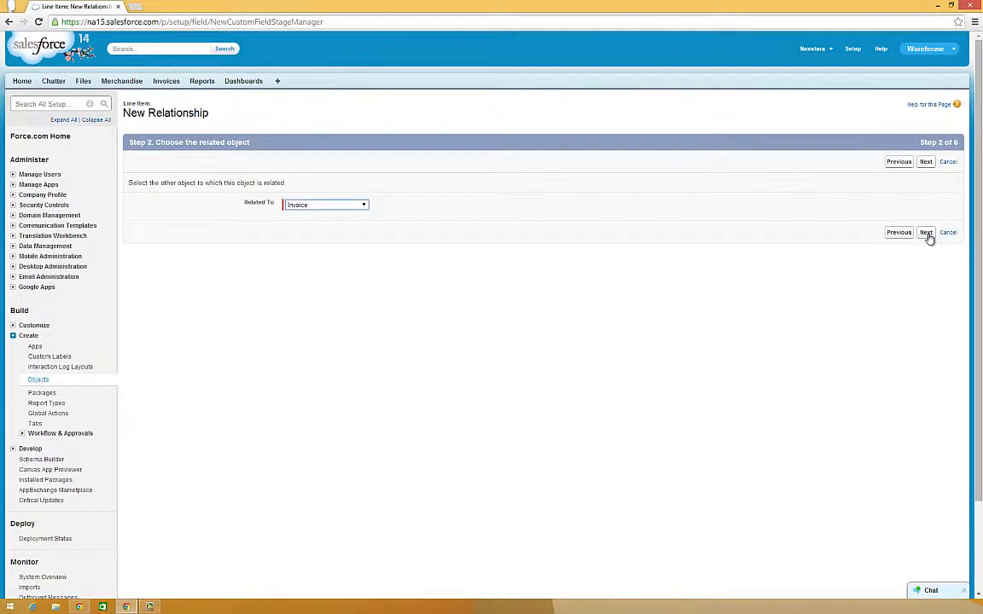
left_click(926, 234)
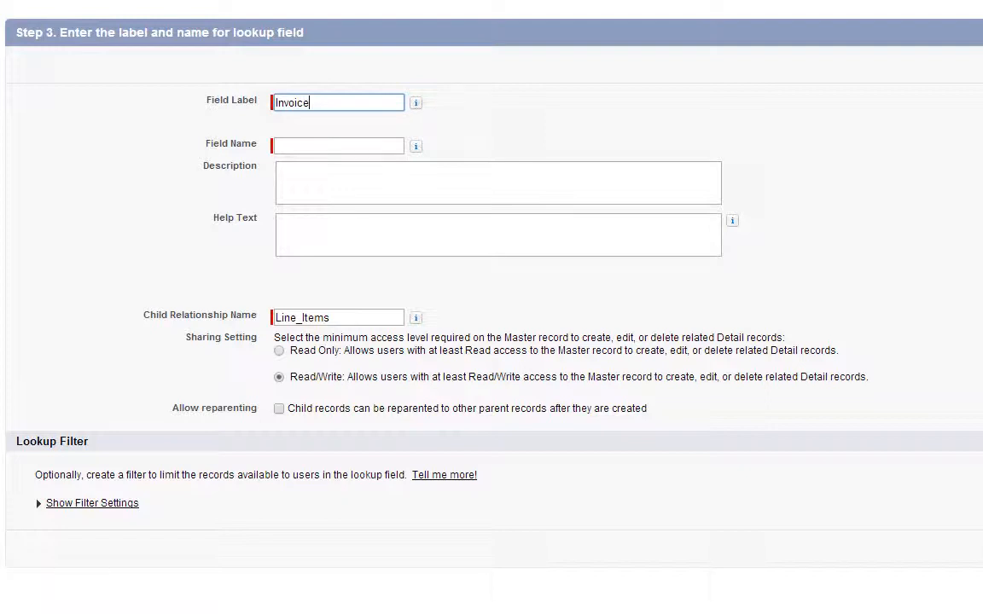
Name the relationship field Invoice, accept its default security, layout and related list settings, and save it while starting another new field
key("Tab")
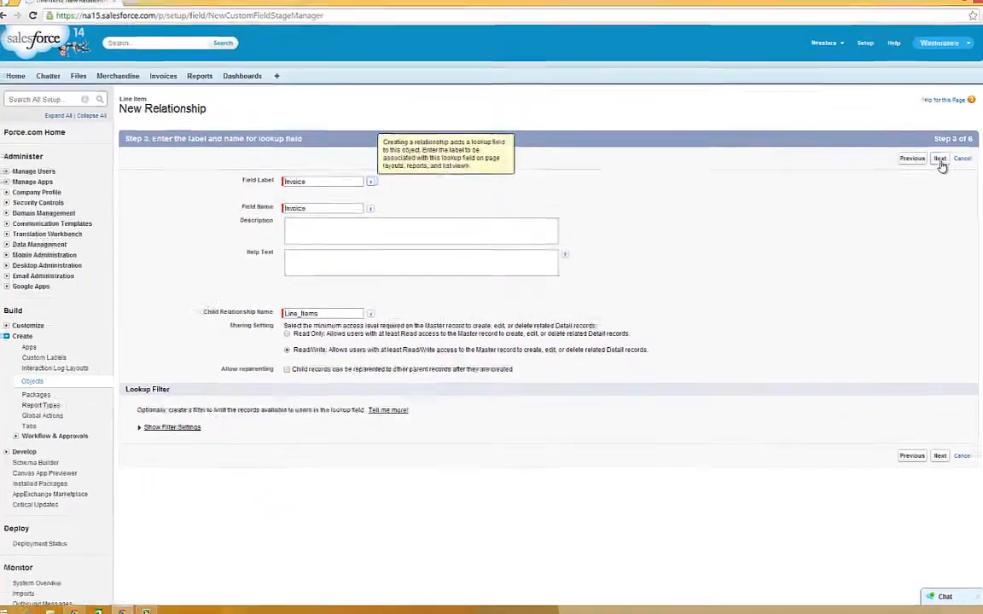
left_click(926, 163)
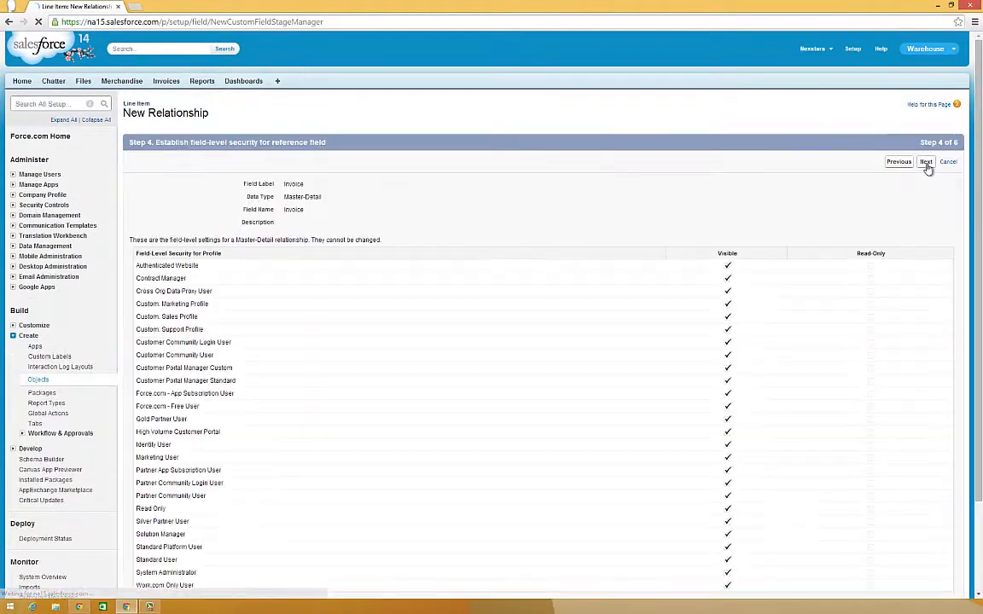
left_click(926, 163)
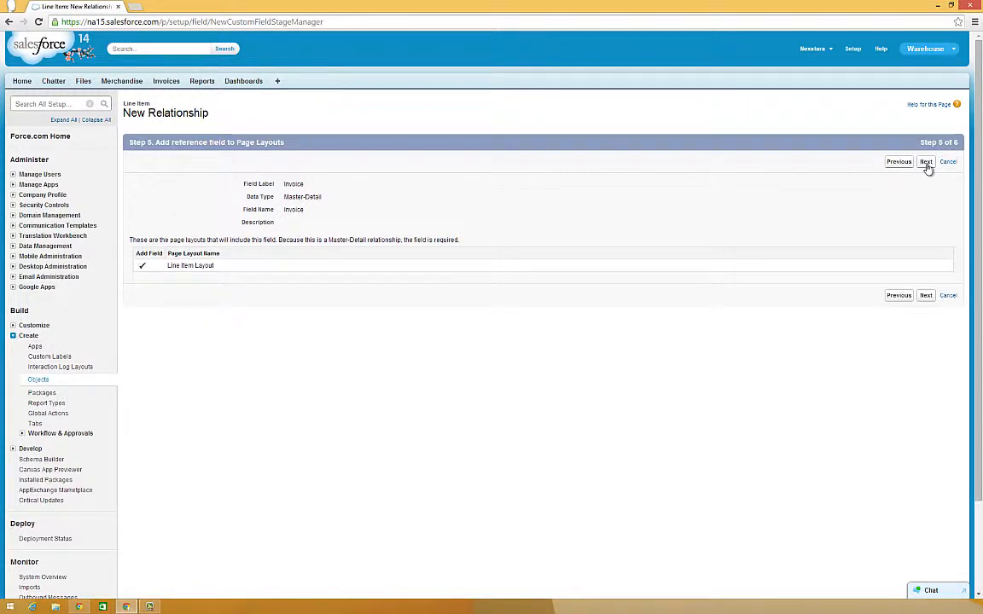
left_click(926, 163)
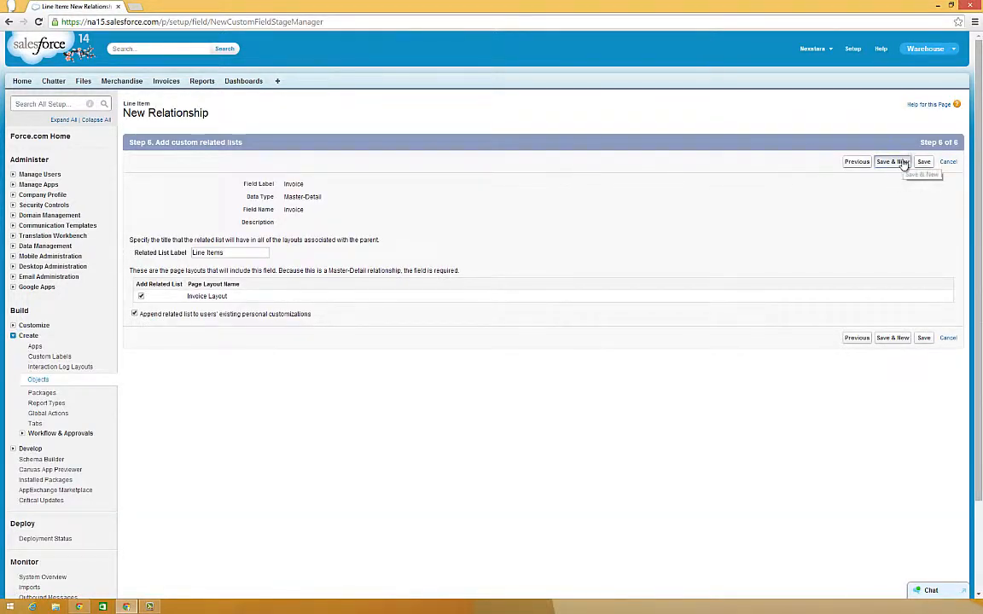
left_click(894, 163)
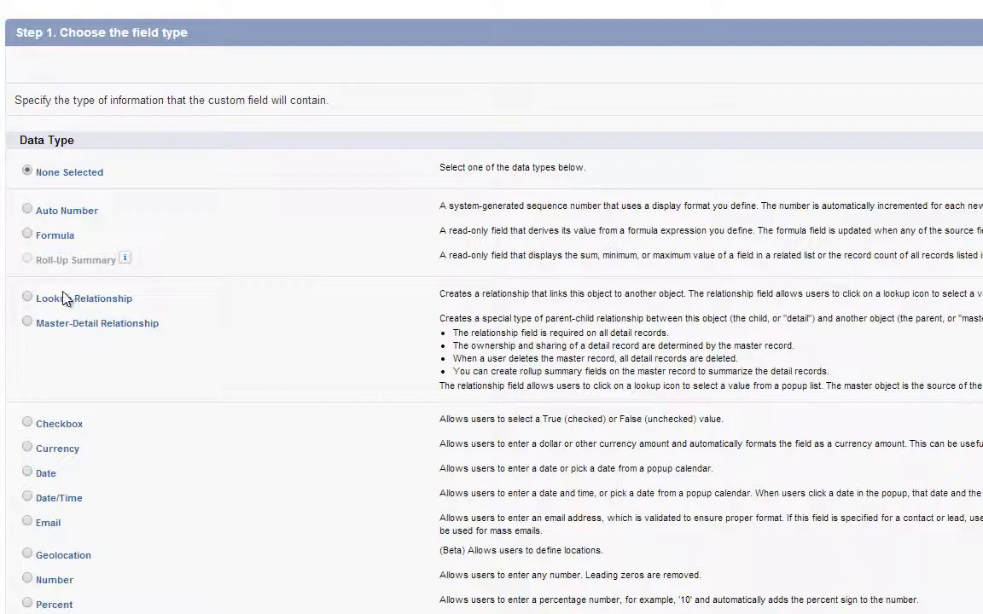
Make the new field a Lookup Relationship related to the Merchandise object
left_click(27, 299)
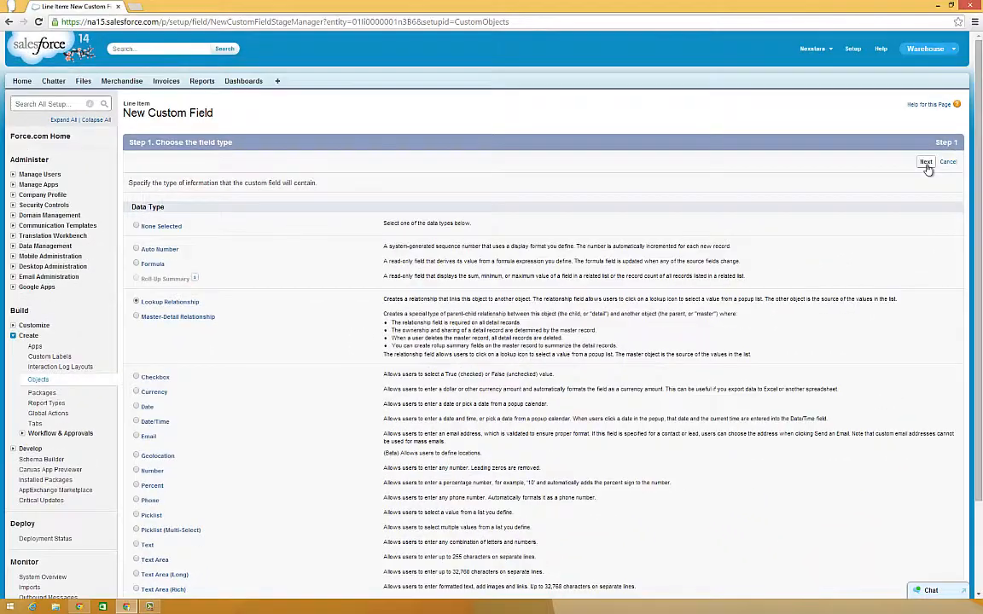
left_click(925, 162)
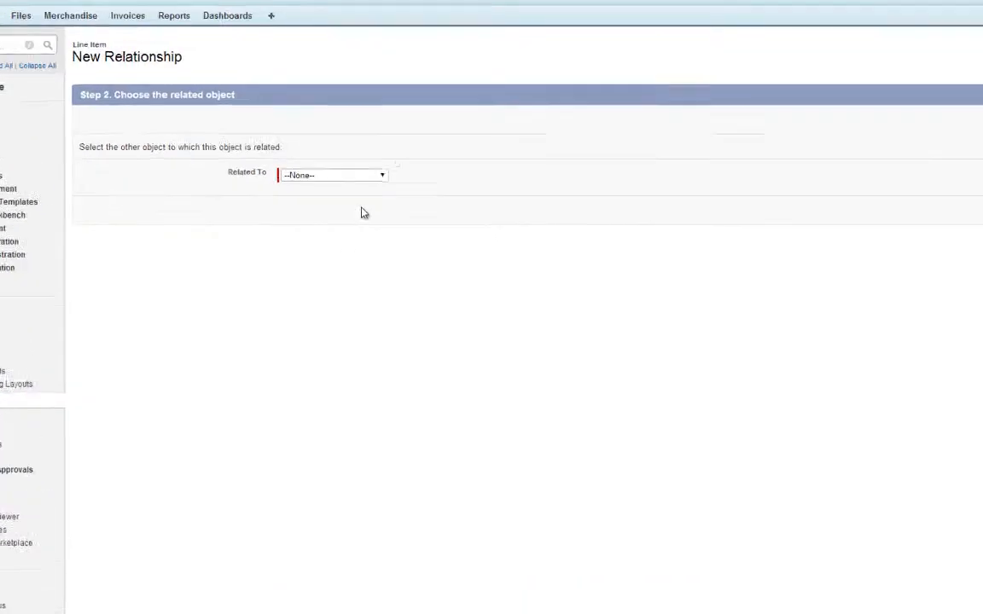
left_click(360, 176)
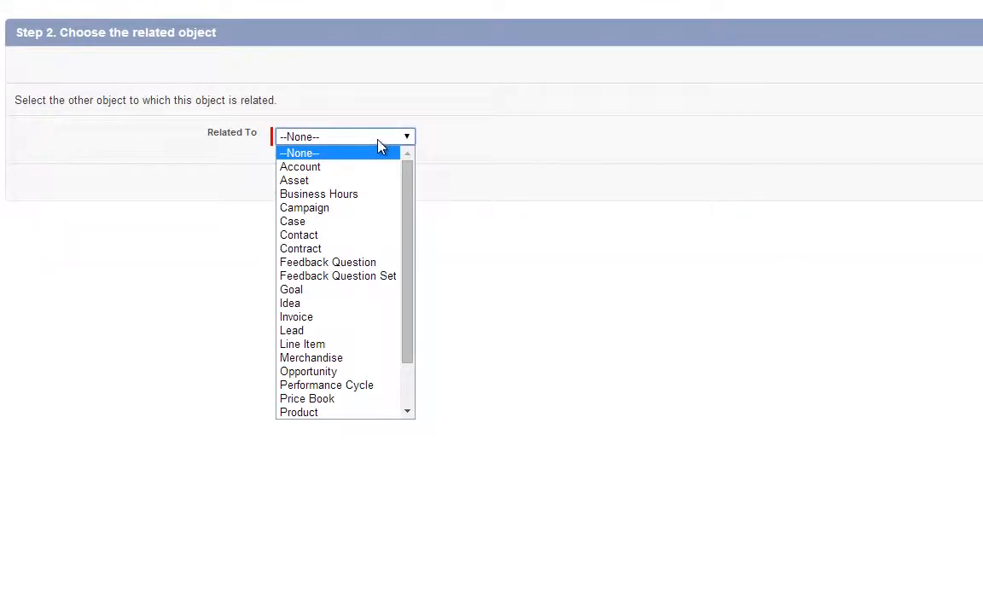
left_click(351, 358)
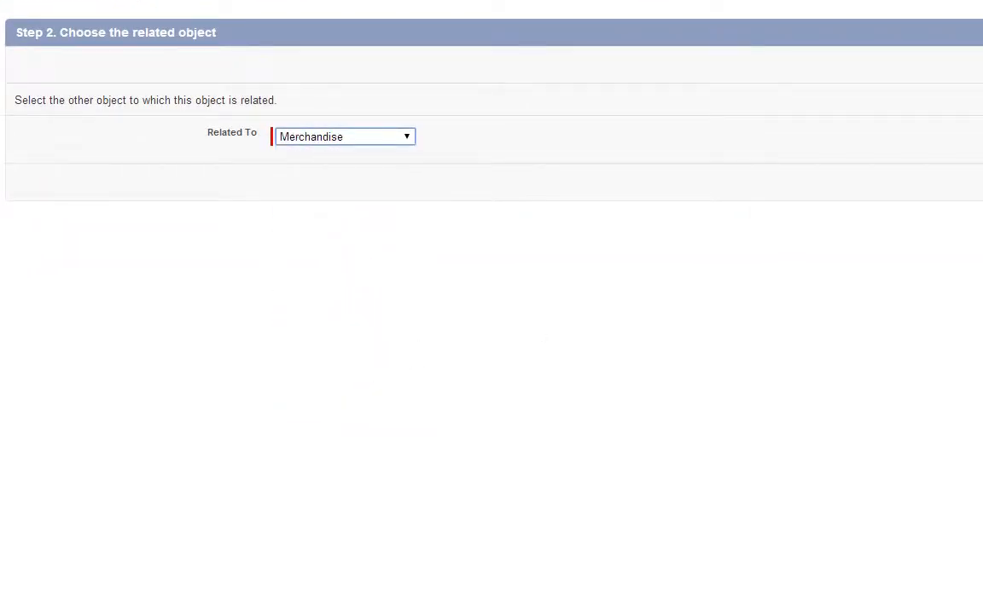
left_click(927, 162)
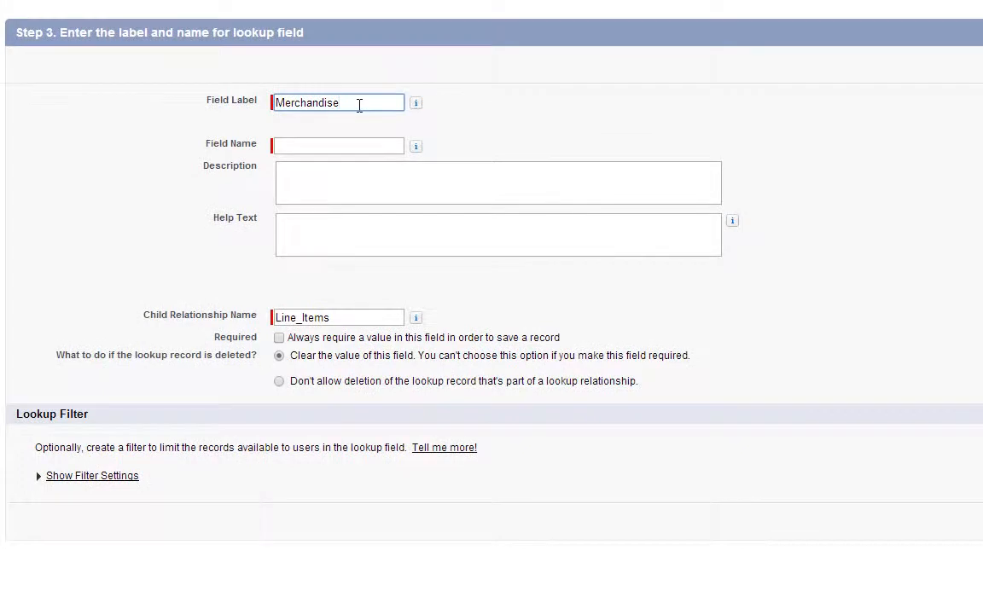
Name the lookup field Merchandise, accept its default security and Line Item layout, leave the Merchandise layout's related list off, and save
left_click(416, 103)
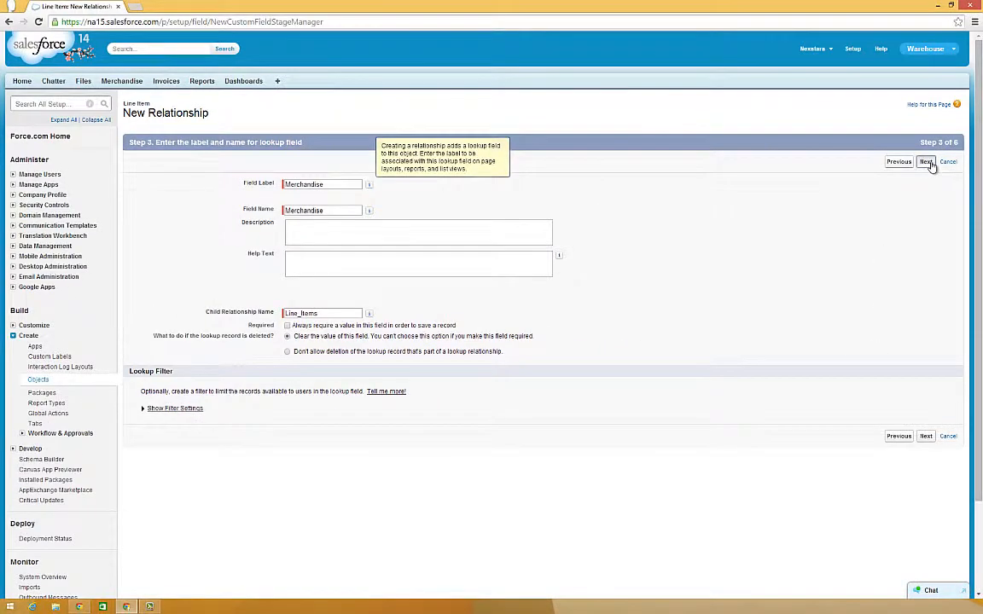
left_click(928, 162)
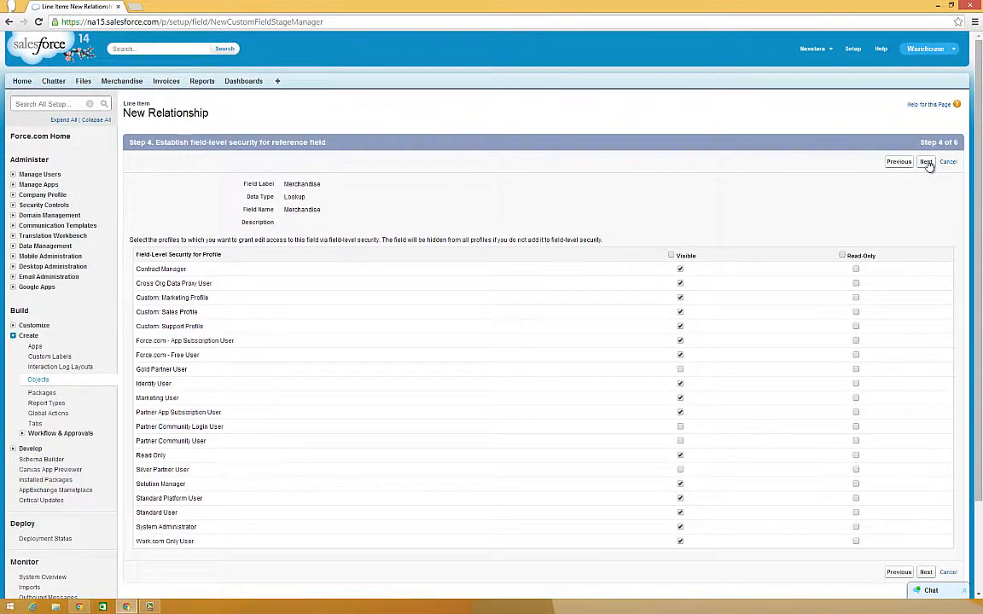
left_click(927, 162)
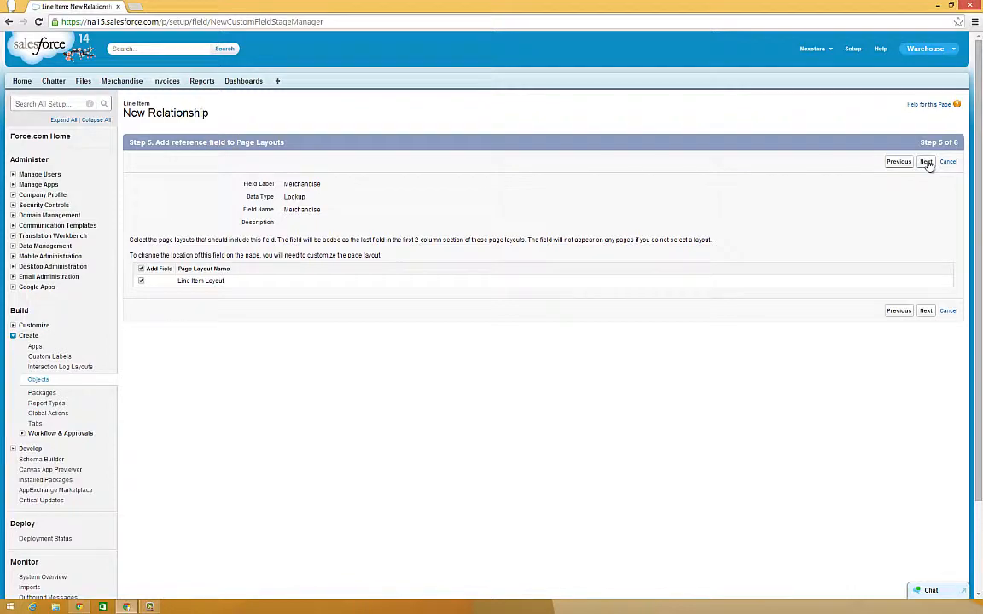
left_click(927, 163)
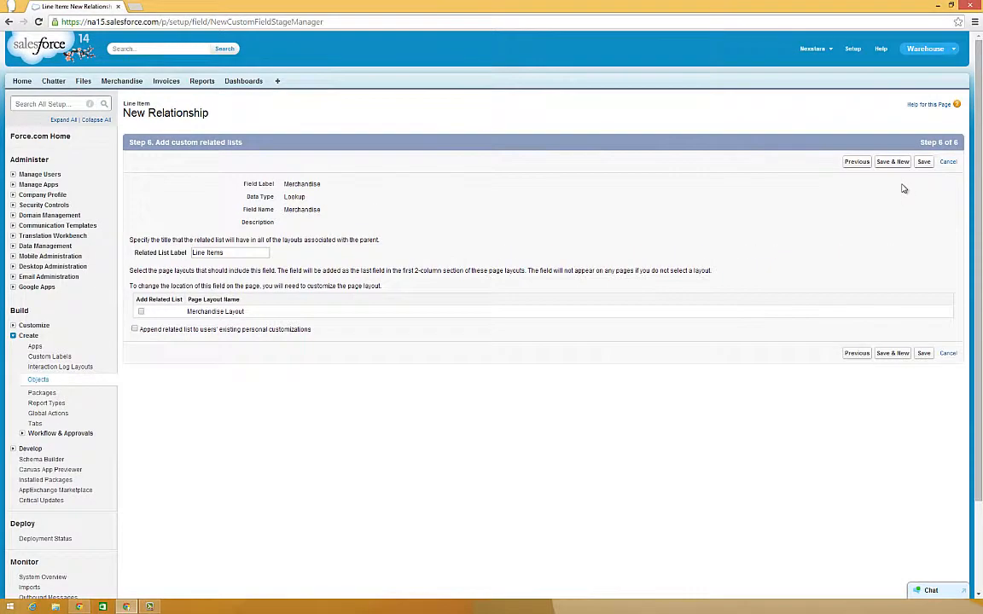
left_click(922, 167)
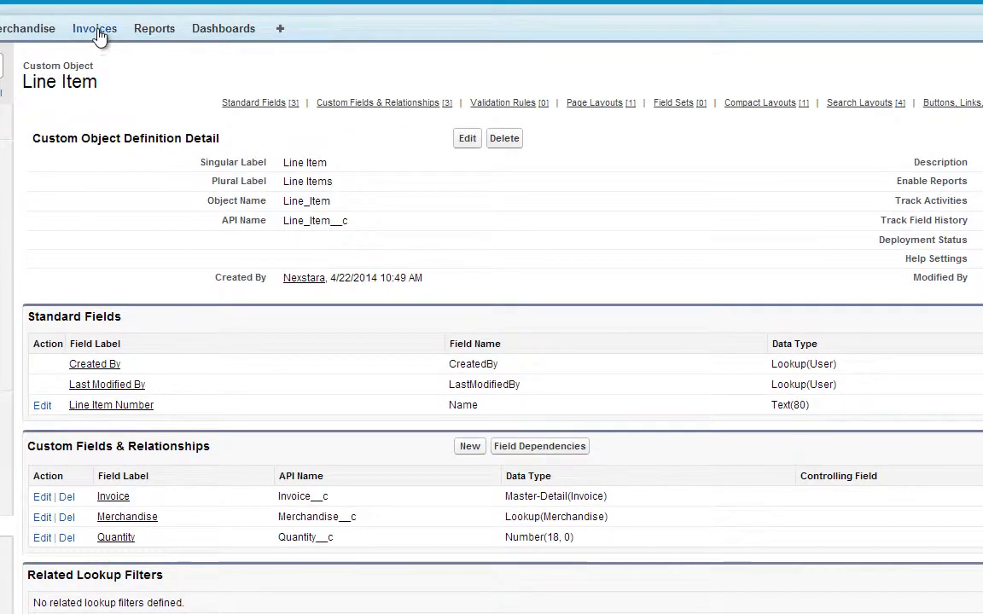
Create a new invoice with the status left at Open and save it
left_click(96, 31)
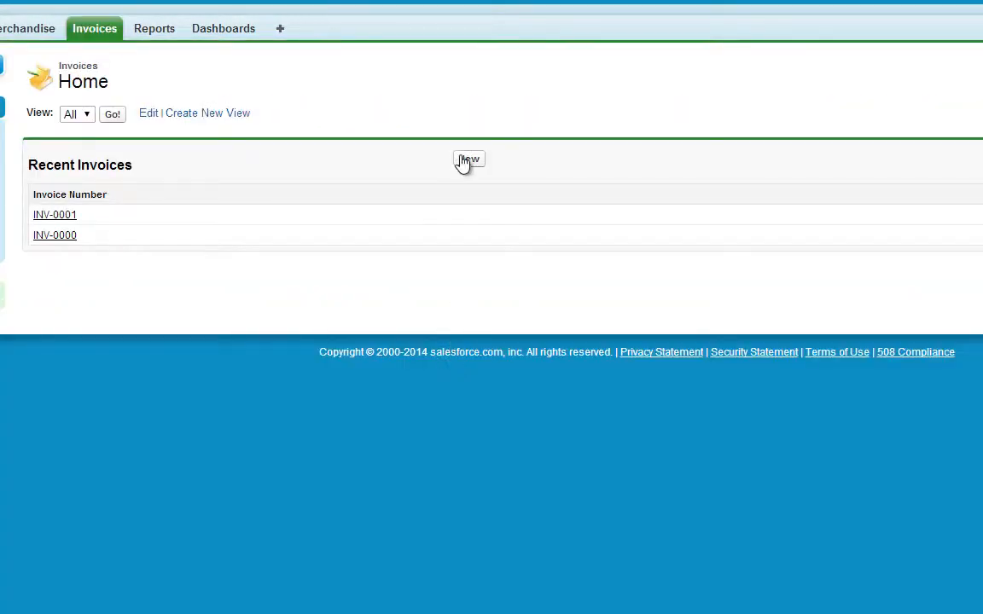
left_click(468, 161)
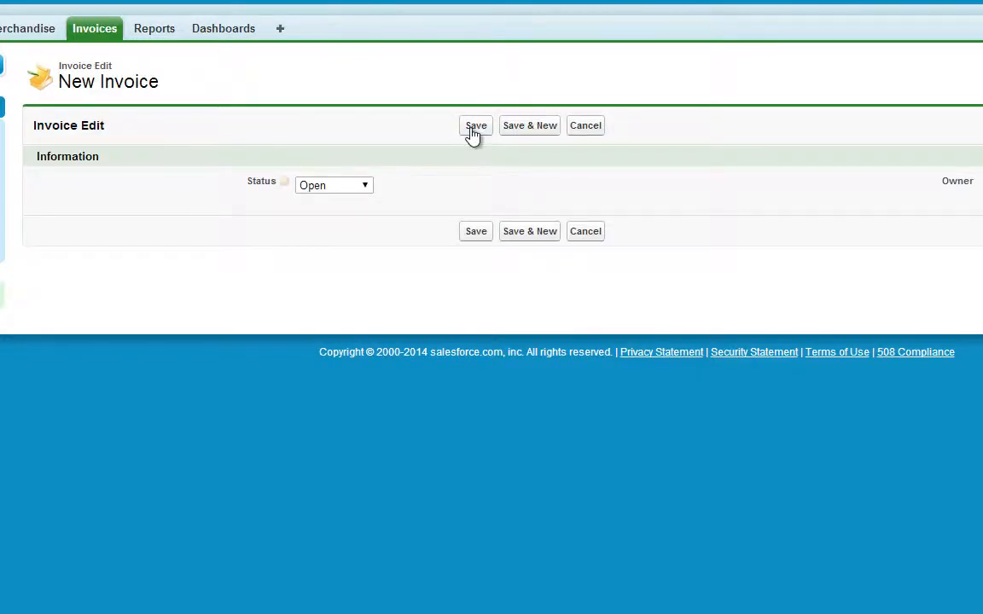
left_click(474, 128)
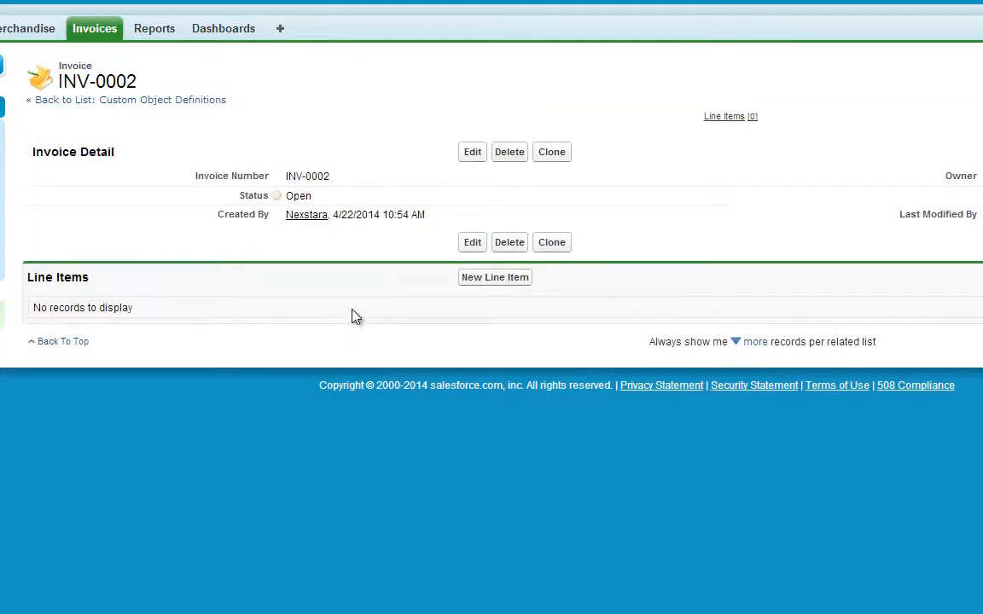
Start a new line item on the saved invoice with line item number 1 and quantity 2
left_click(494, 281)
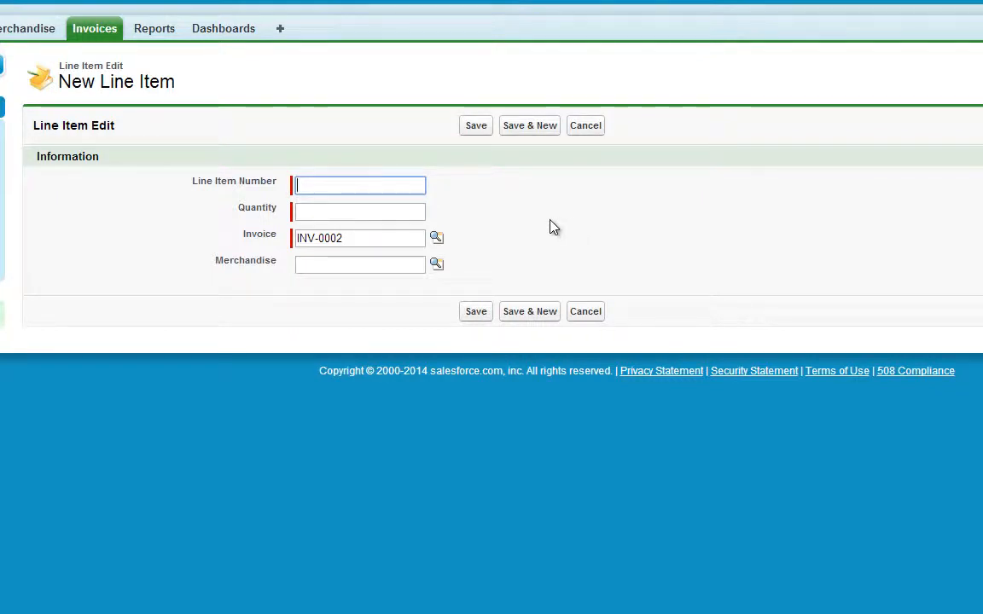
type("1")
key("Tab")
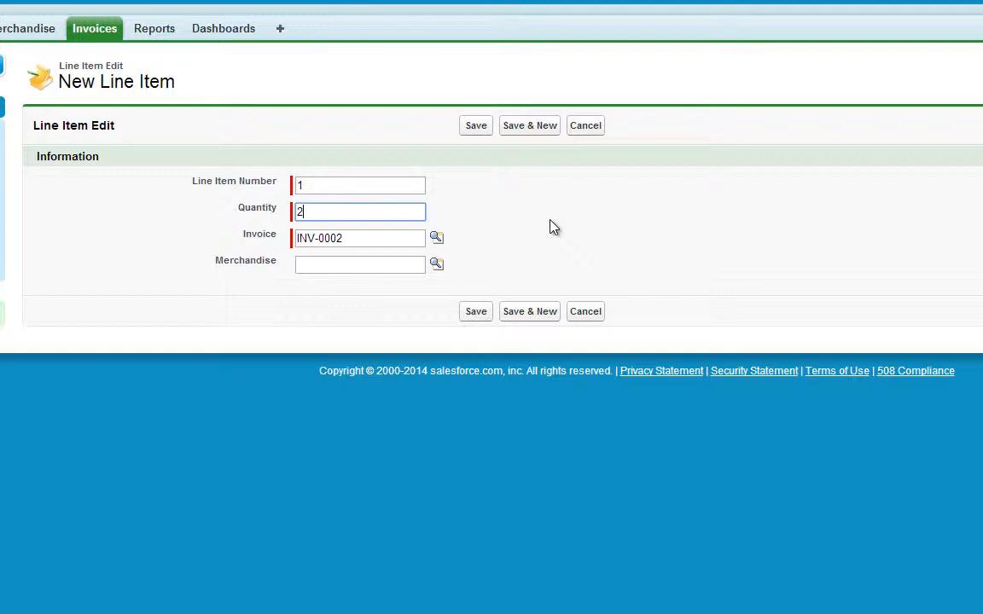
key("Tab")
Look up "lap" for the line item's merchandise, choose Laptop, and save the line item
key("Tab")
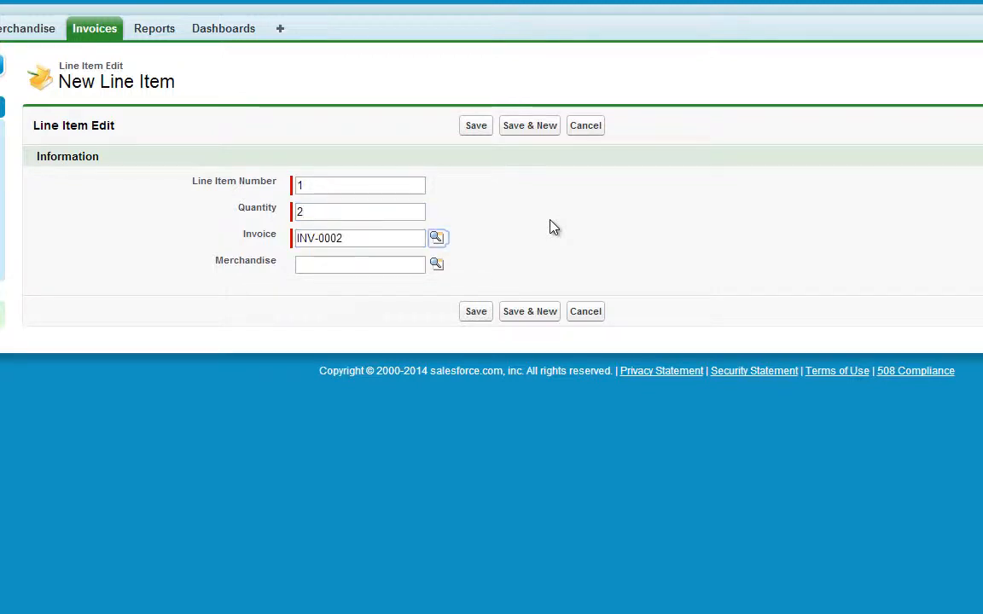
key("Tab")
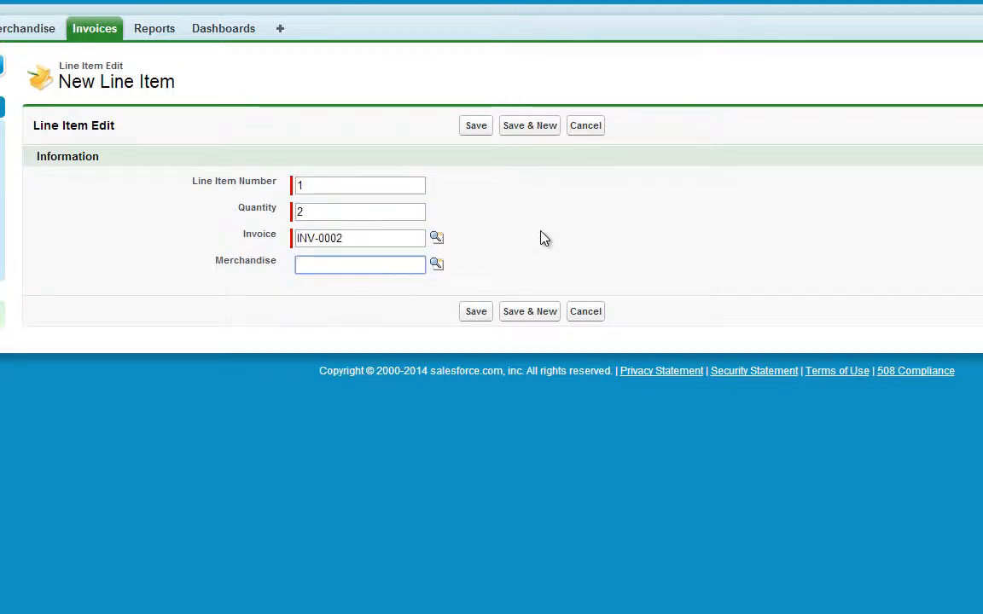
type("lap")
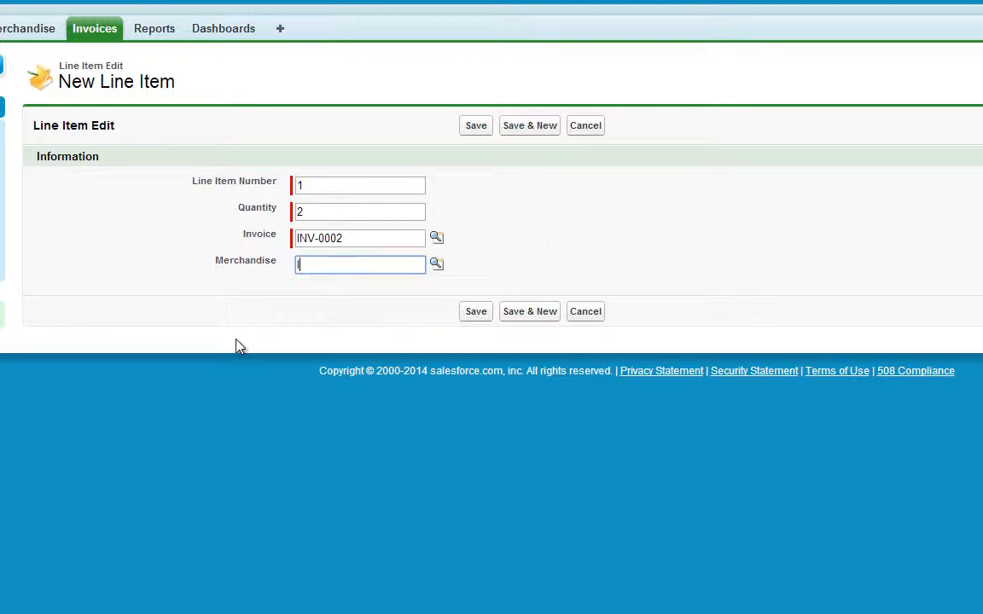
left_click(436, 263)
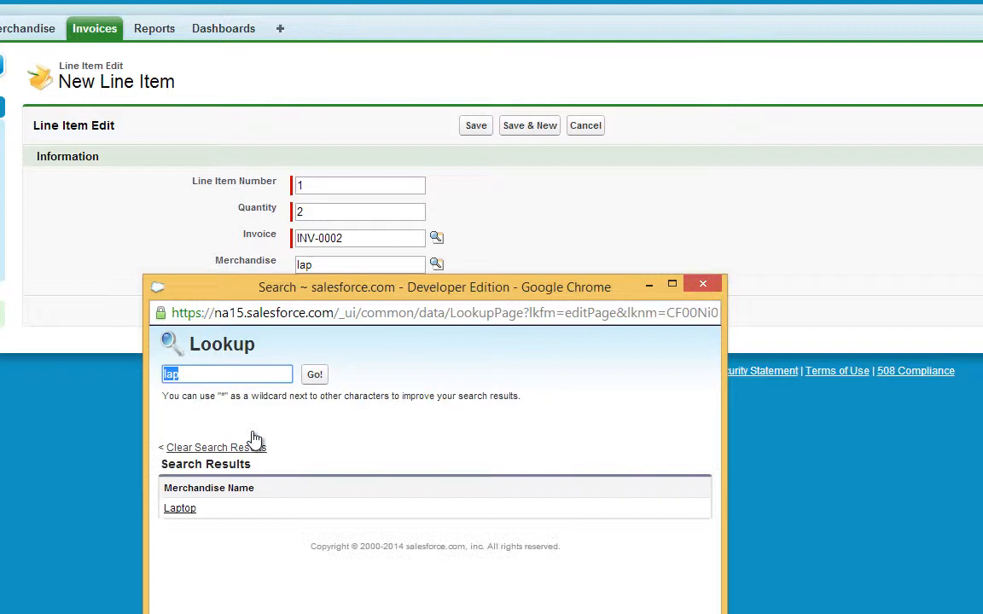
left_click(182, 509)
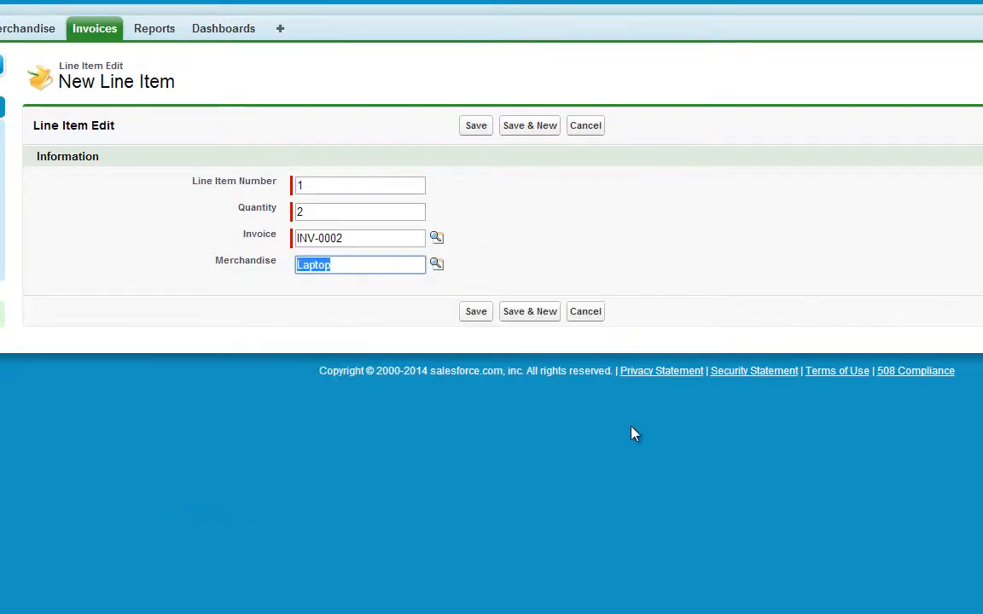
left_click(475, 312)
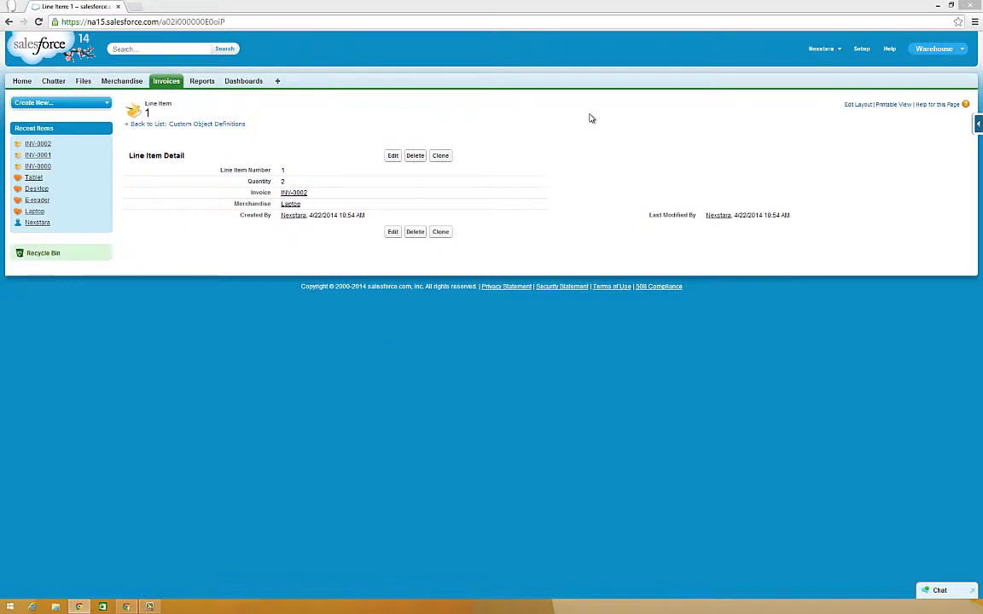
Open Schema Builder from Setup and display the Merchandise, Invoice and Line Item objects on the canvas
left_click(860, 49)
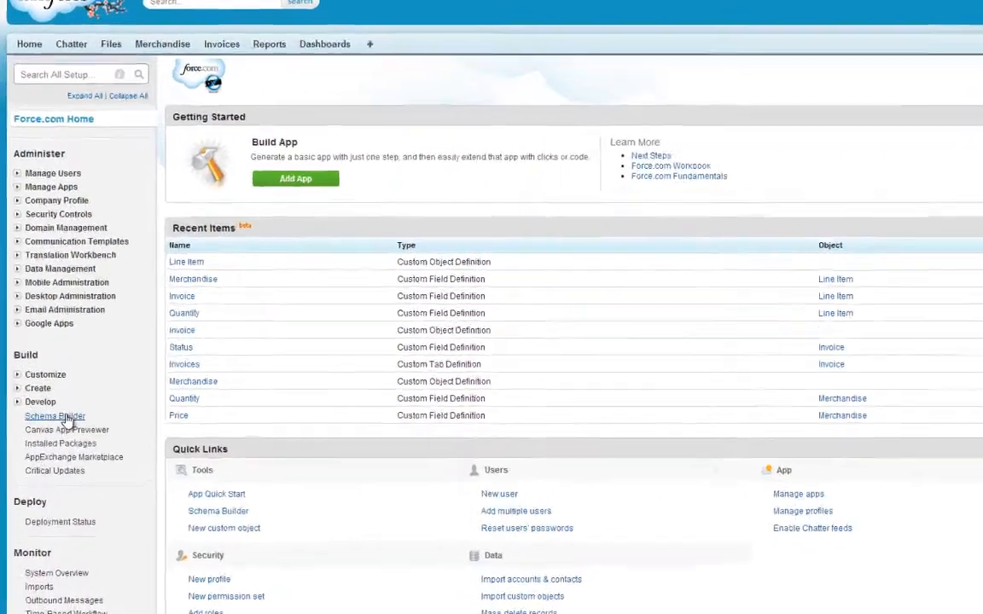
left_click(57, 416)
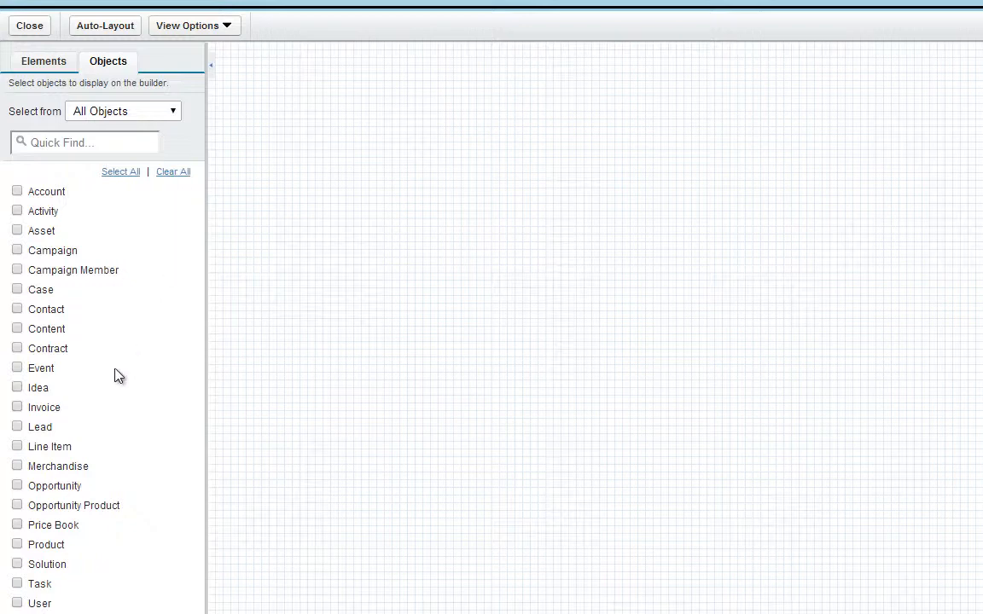
left_click(17, 467)
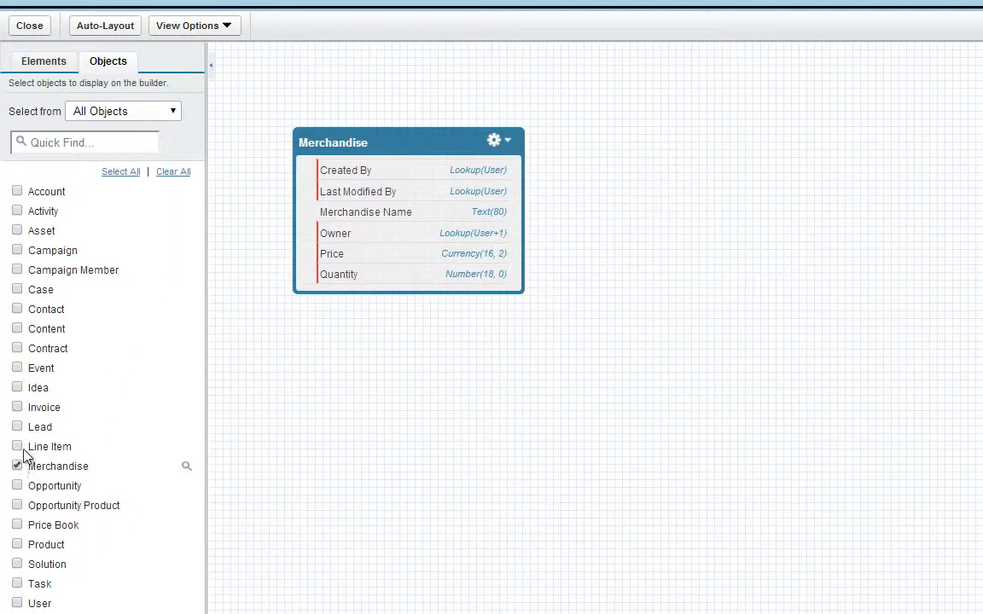
left_click(17, 408)
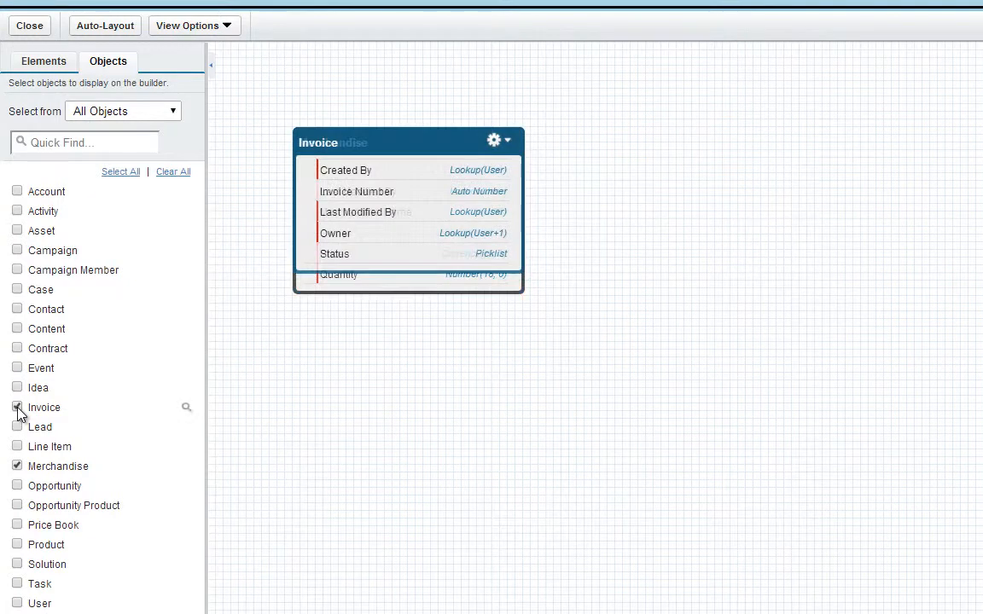
left_click(17, 447)
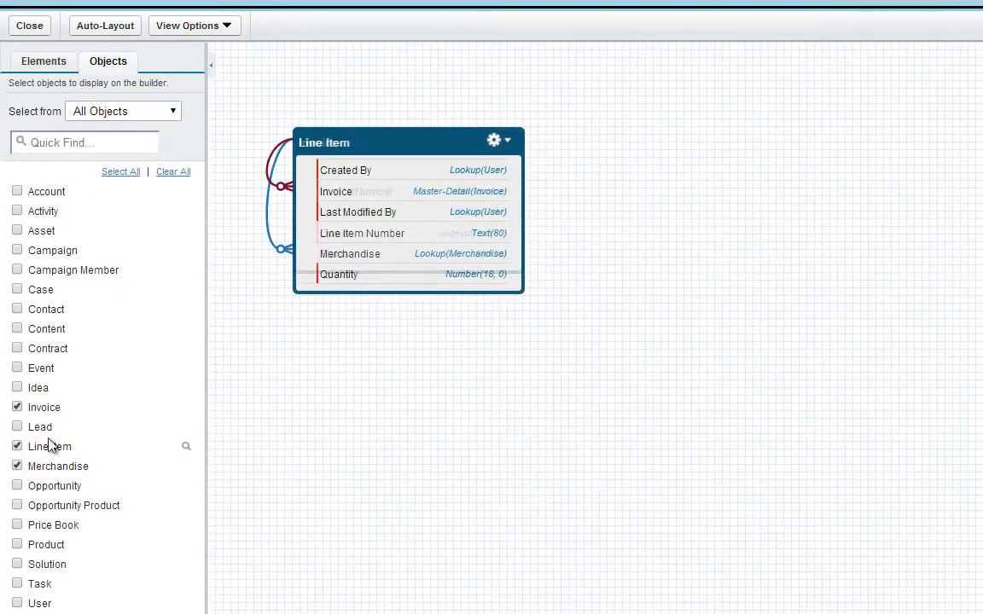
Auto-arrange the schema, place Line Item to the lower right of Invoice and Merchandise below Invoice, and close Schema Builder
left_click(125, 28)
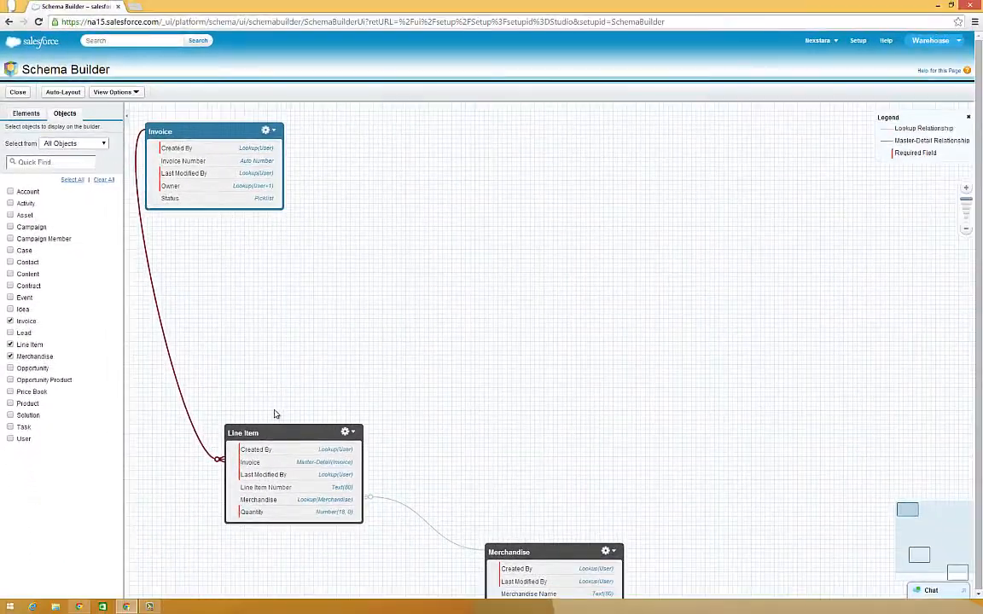
left_click_drag(281, 429, 419, 245)
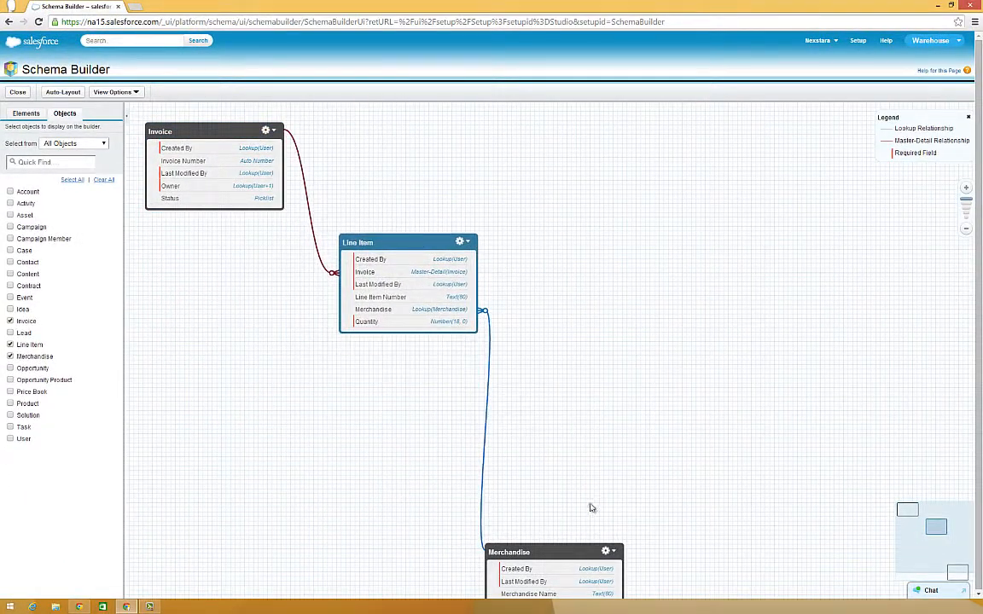
left_click_drag(528, 510, 248, 282)
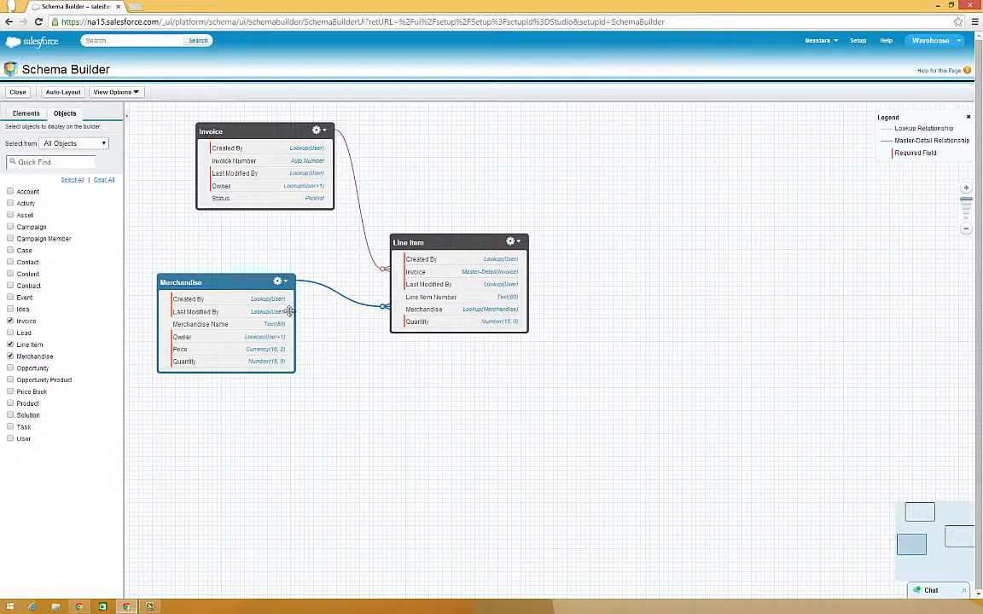
left_click(18, 94)
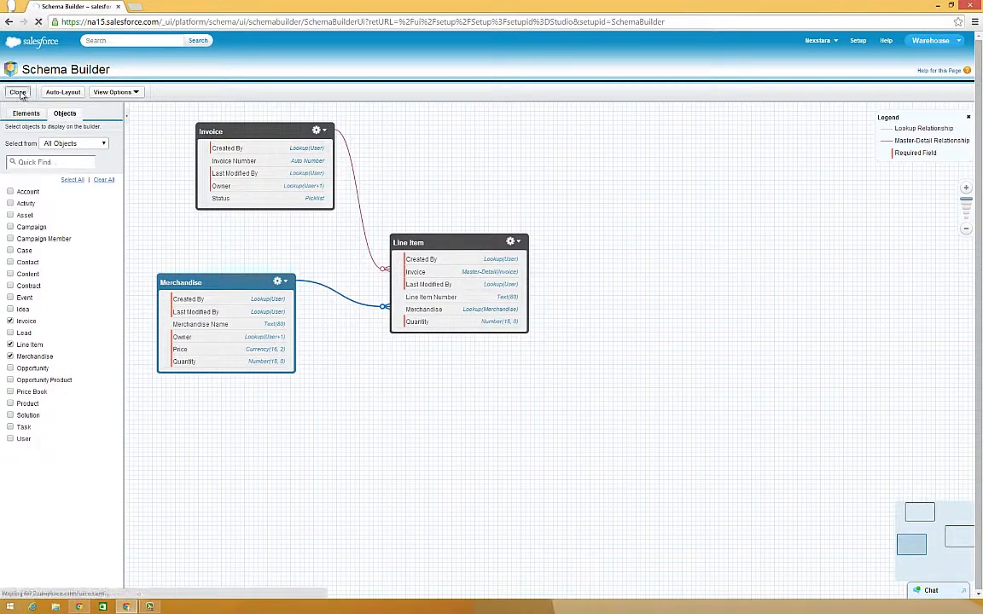